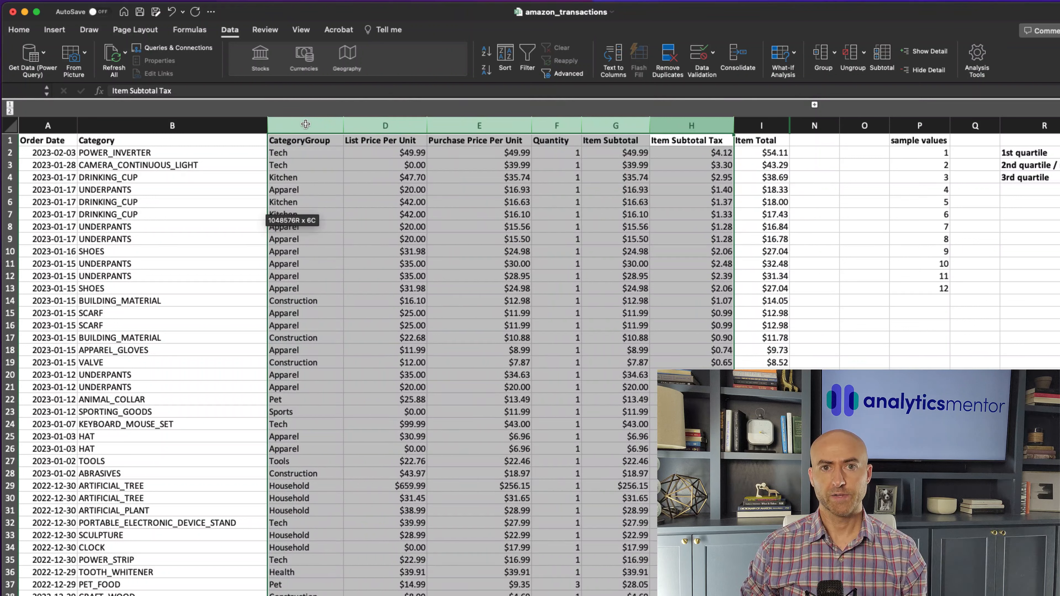
Group columns D through H, List Price Per Unit to Item Subtotal Tax, and collapse the group.
{"action": "left_click_drag", "start_coordinate": [306, 124], "coordinate": [362, 124]}
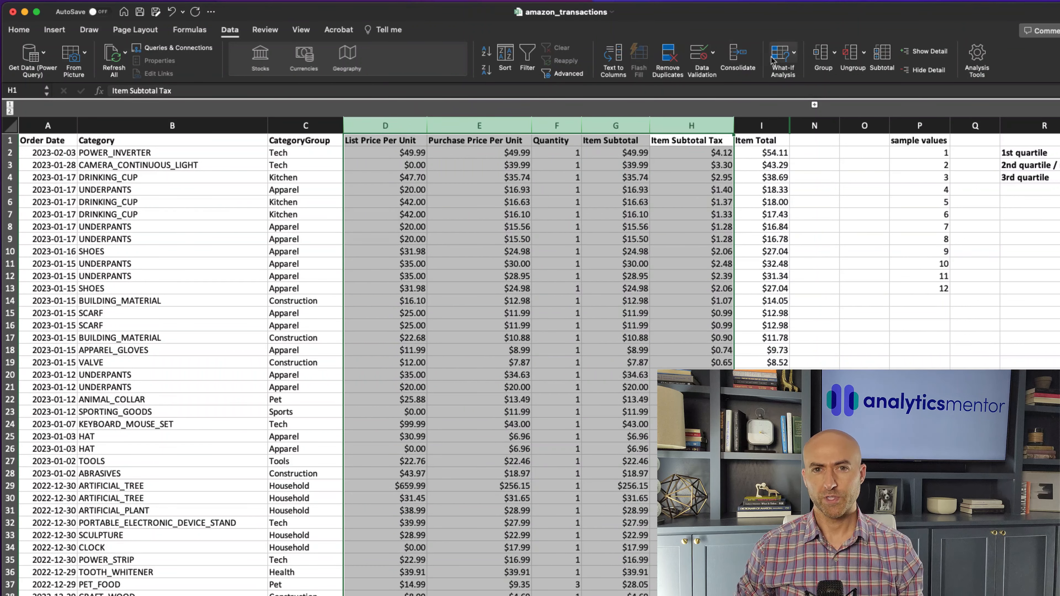
{"action": "left_click", "coordinate": [821, 54]}
{"action": "left_click", "coordinate": [761, 105]}
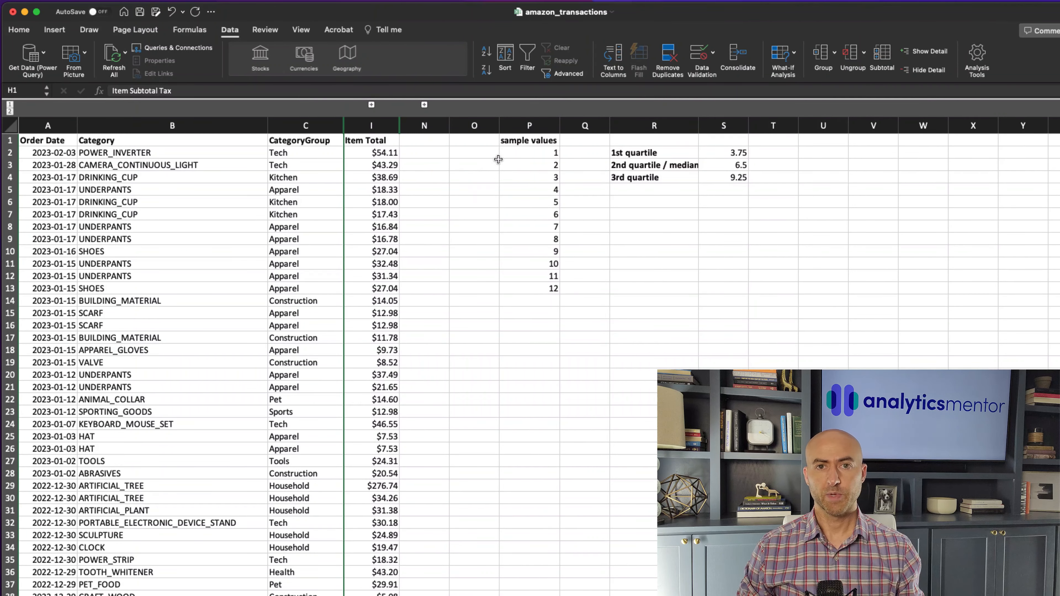
Clear the sample values and quartile figures from columns P through S.
{"action": "left_click_drag", "start_coordinate": [523, 125], "coordinate": [746, 126]}
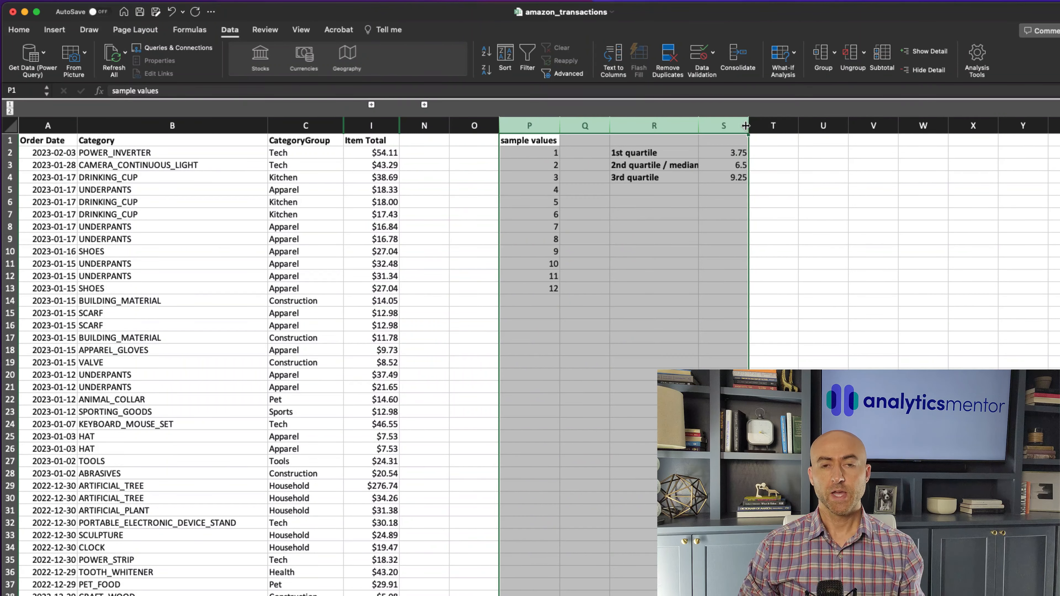
{"action": "key", "text": "Delete"}
{"action": "left_click", "coordinate": [565, 303]}
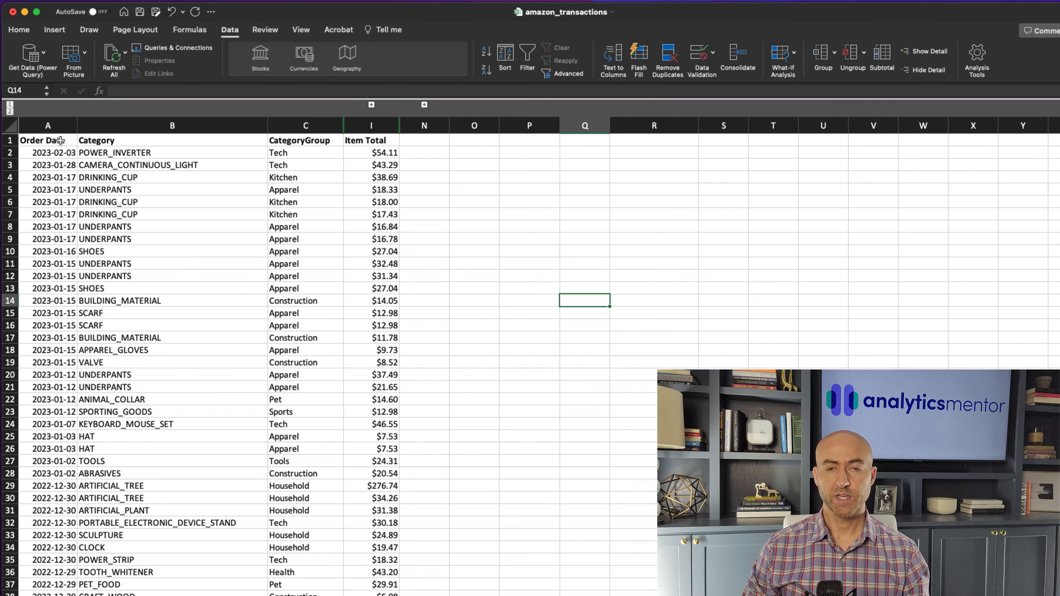
Insert a 2-D clustered column chart from the Order Date and Item Total cells in rows 1 to 11.
{"action": "left_click_drag", "start_coordinate": [52, 142], "coordinate": [50, 263]}
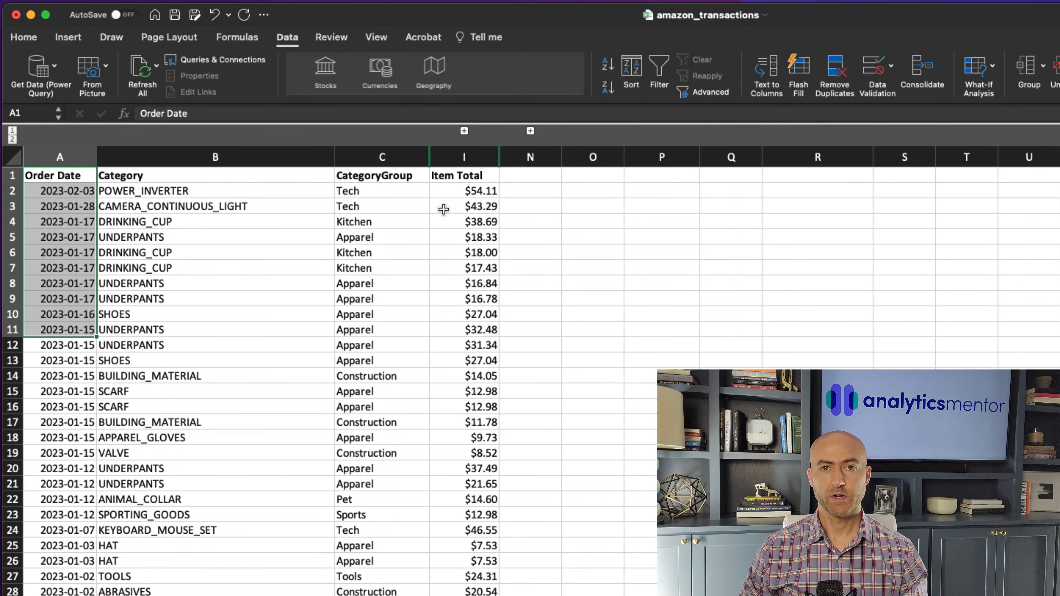
{"action": "left_click_drag", "start_coordinate": [460, 176], "coordinate": [456, 329]}
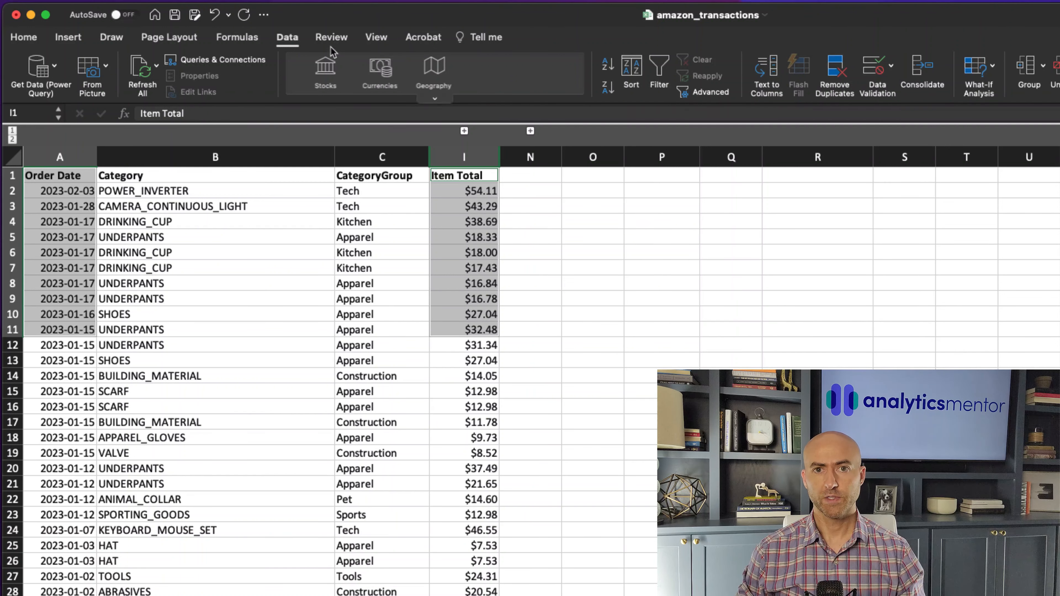
{"action": "left_click", "coordinate": [68, 38]}
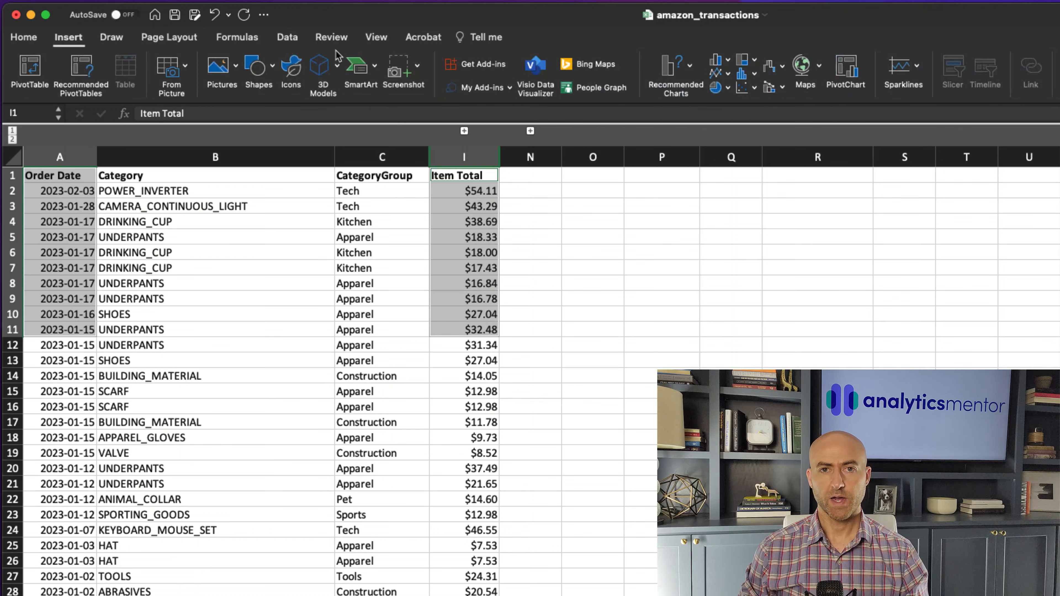
{"action": "left_click", "coordinate": [729, 61]}
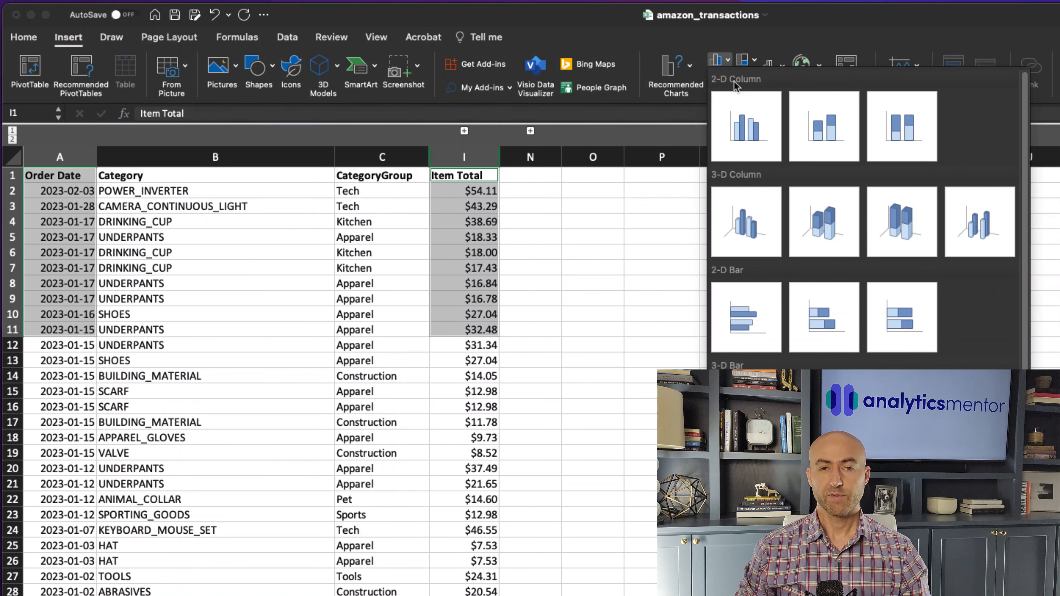
{"action": "left_click", "coordinate": [764, 148]}
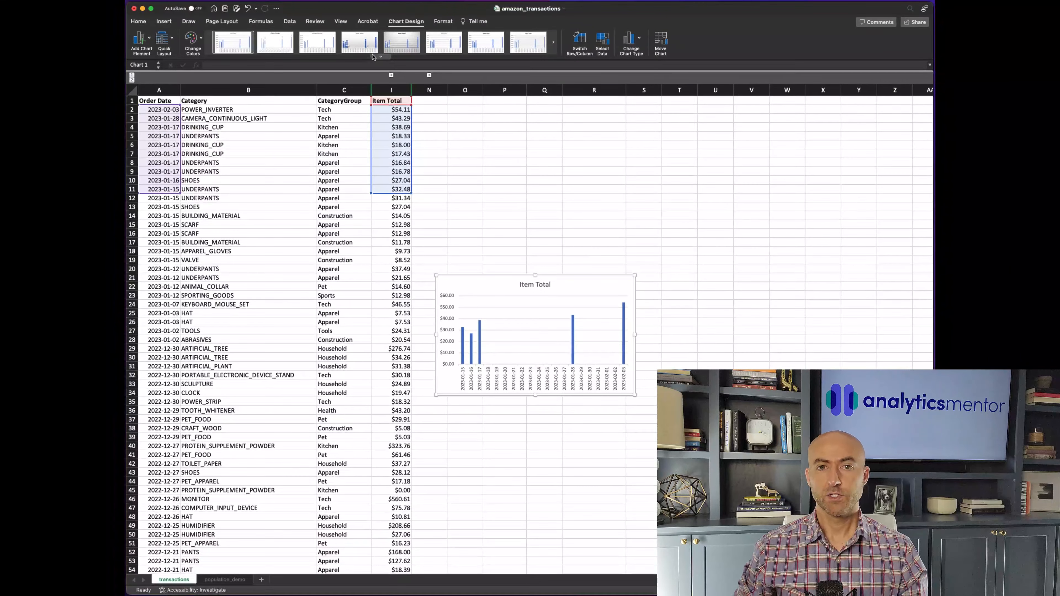
Change the Item Total chart to a basic 2-D line chart.
{"action": "left_click", "coordinate": [630, 40]}
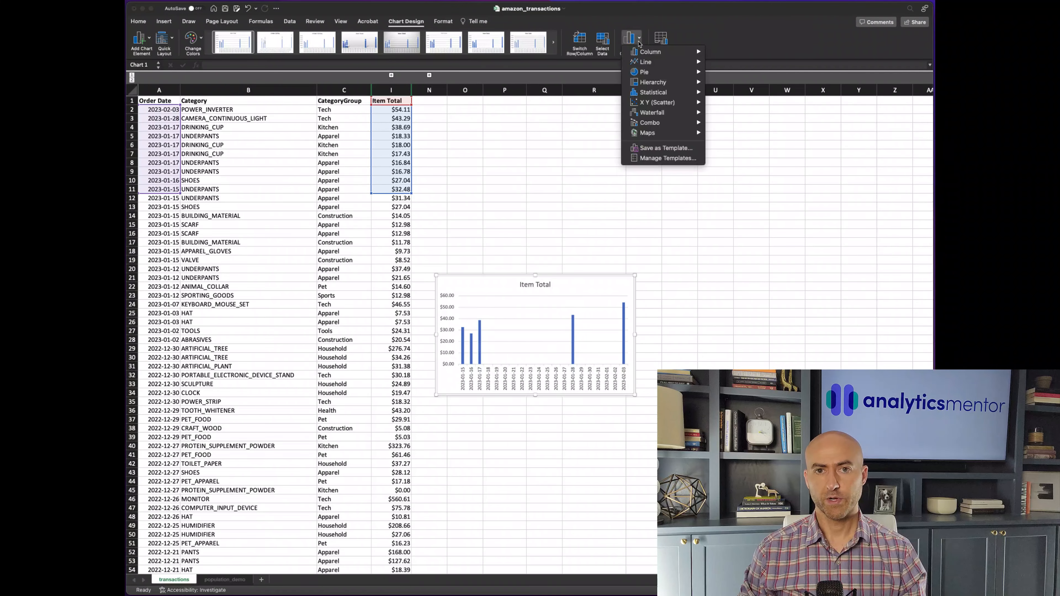
{"action": "mouse_move", "coordinate": [657, 67]}
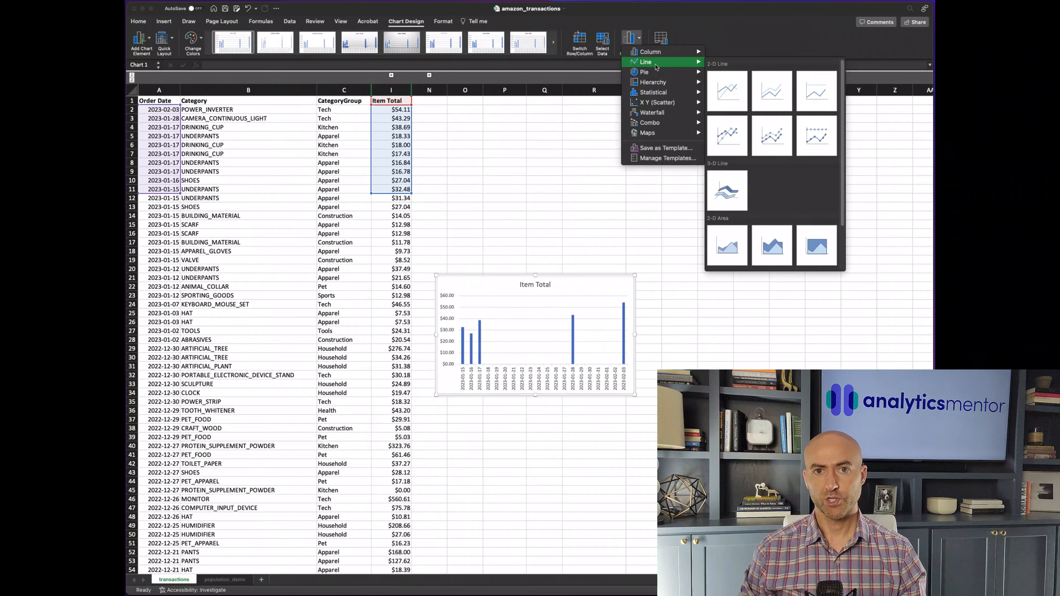
{"action": "left_click", "coordinate": [731, 102]}
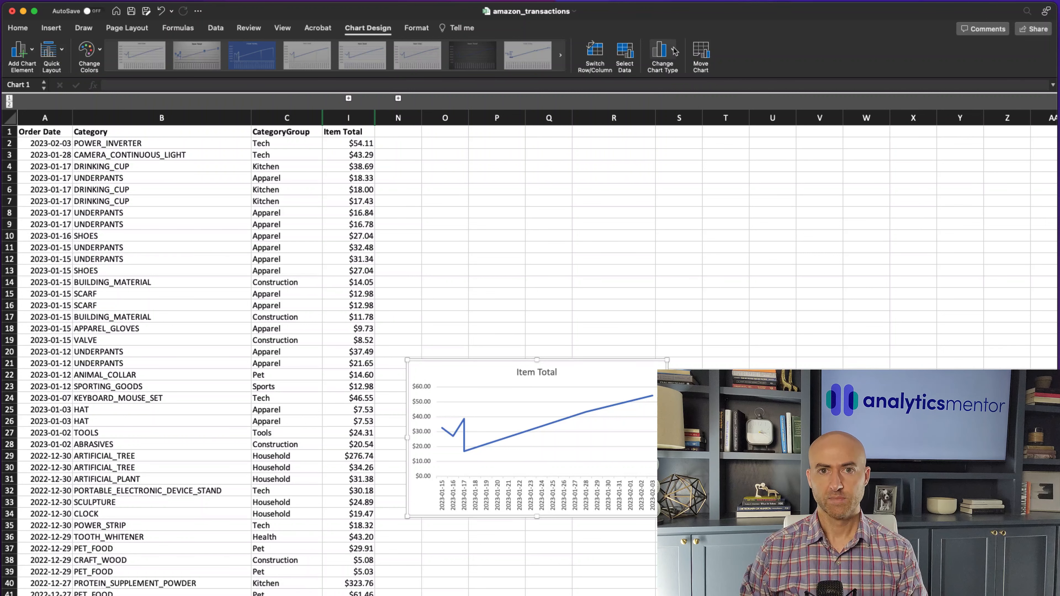
Change the Item Total chart to a 2-D pie and add data labels to its slices.
{"action": "left_click", "coordinate": [673, 49]}
{"action": "mouse_move", "coordinate": [682, 95]}
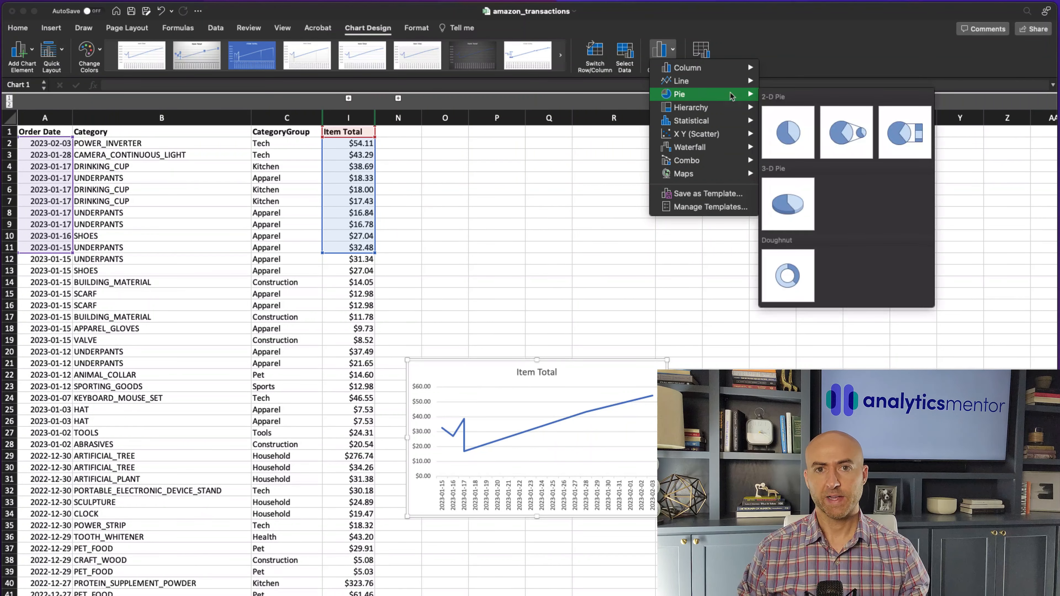
{"action": "left_click", "coordinate": [787, 133]}
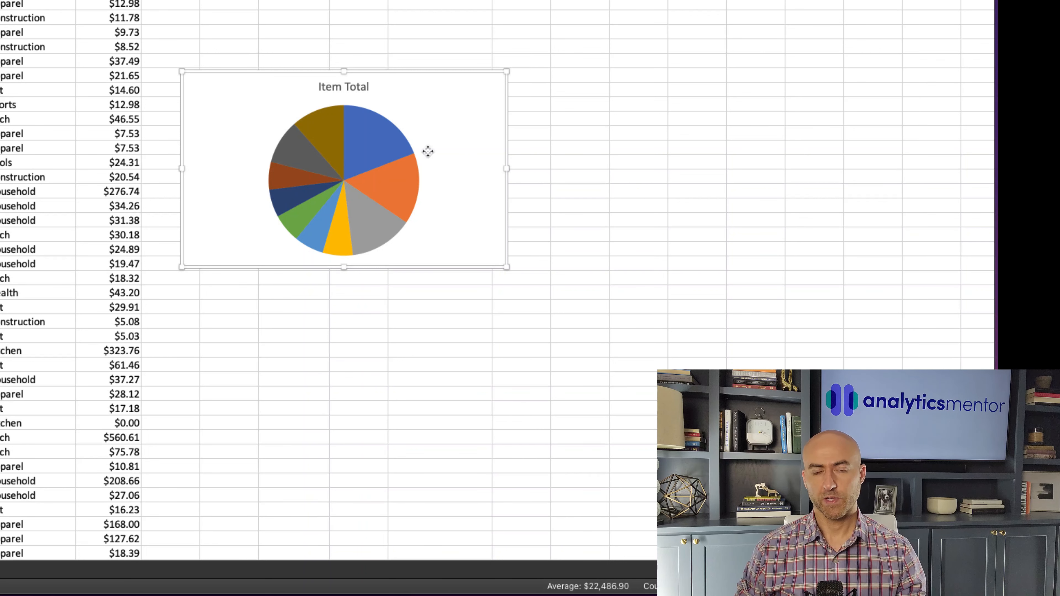
{"action": "right_click", "coordinate": [377, 137]}
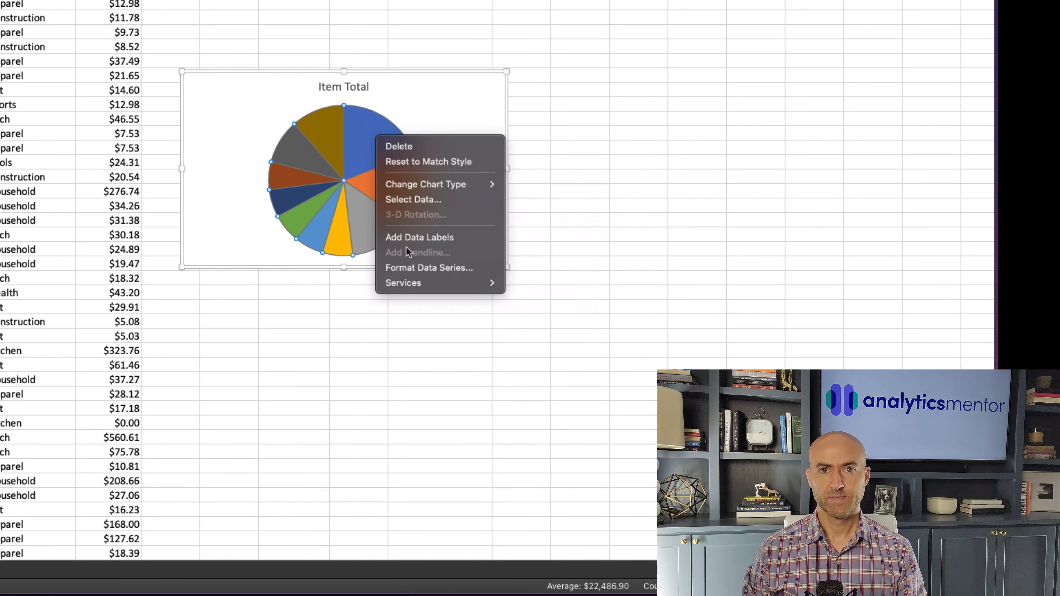
{"action": "left_click", "coordinate": [407, 237]}
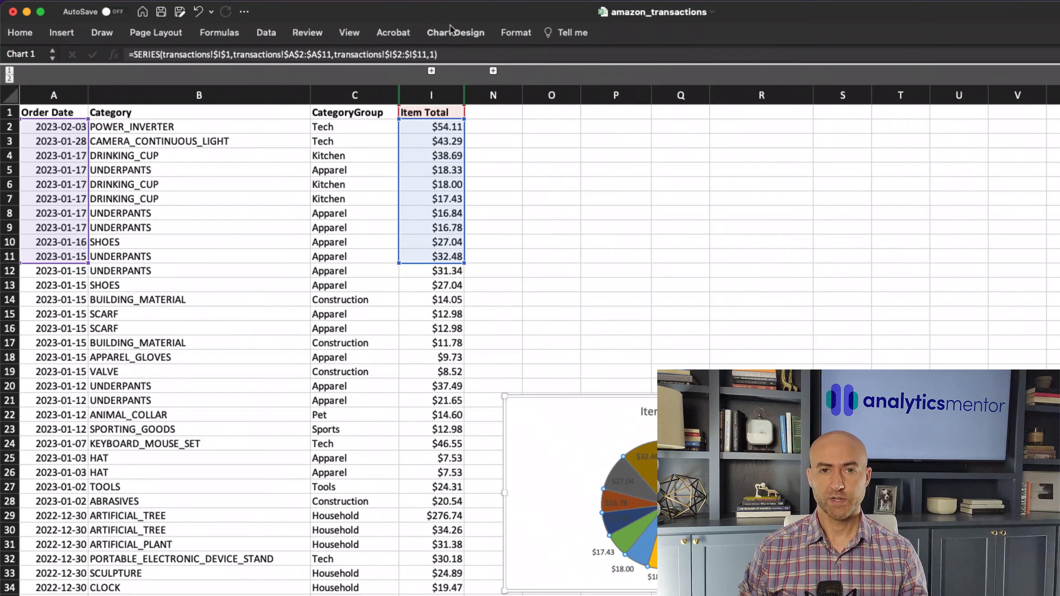
Add a legend on the right side of the Item Total pie chart.
{"action": "left_click", "coordinate": [451, 32]}
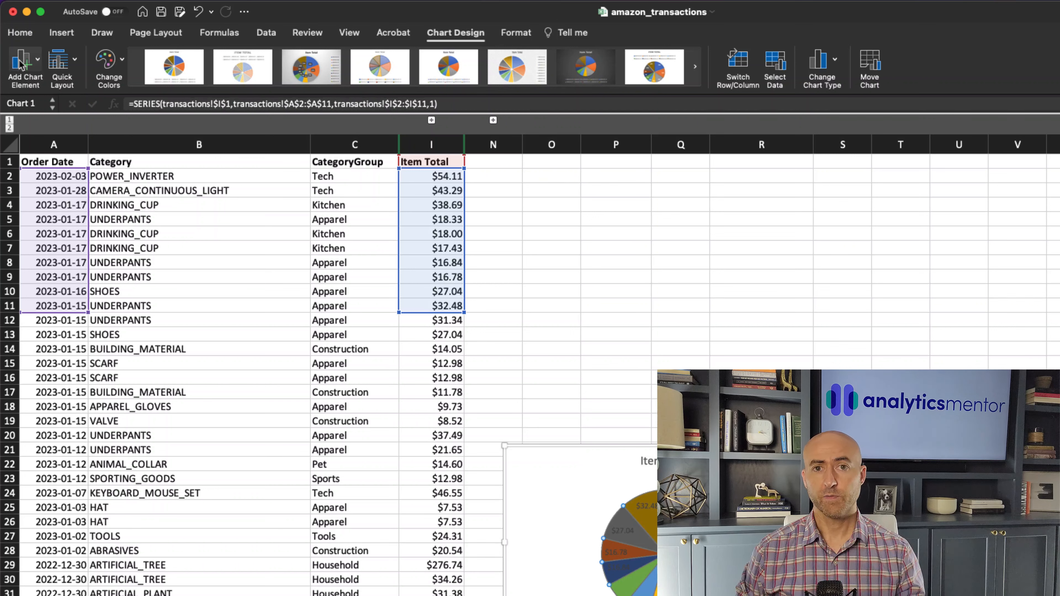
{"action": "left_click", "coordinate": [39, 62]}
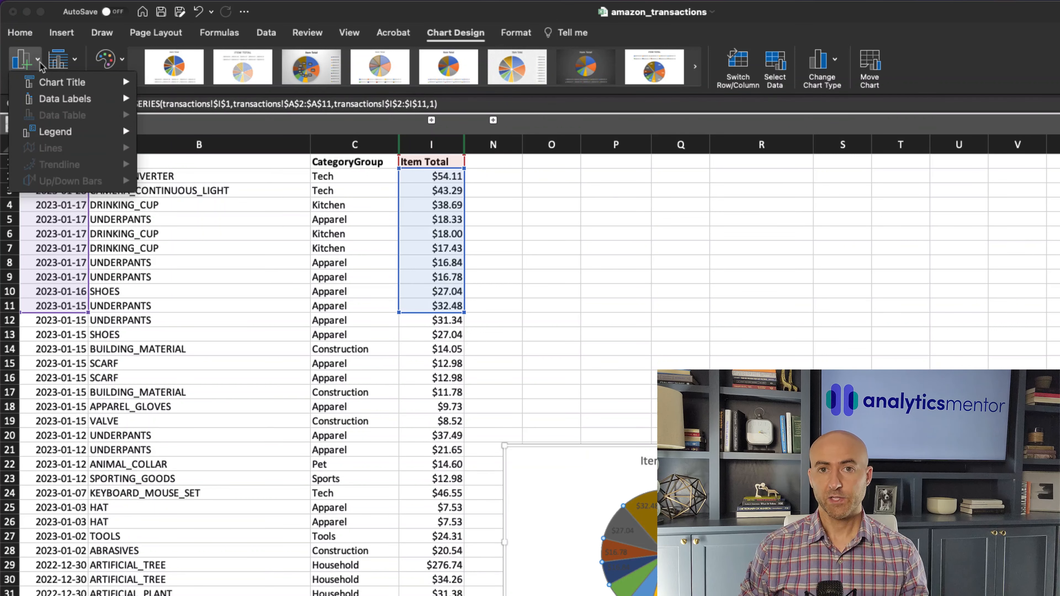
{"action": "mouse_move", "coordinate": [85, 132]}
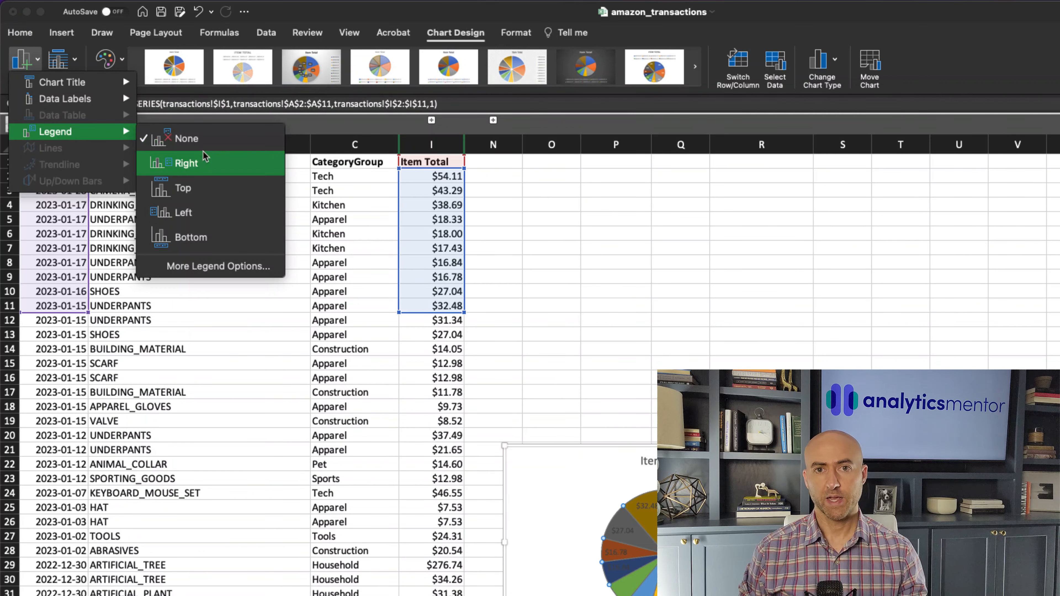
{"action": "left_click", "coordinate": [204, 158]}
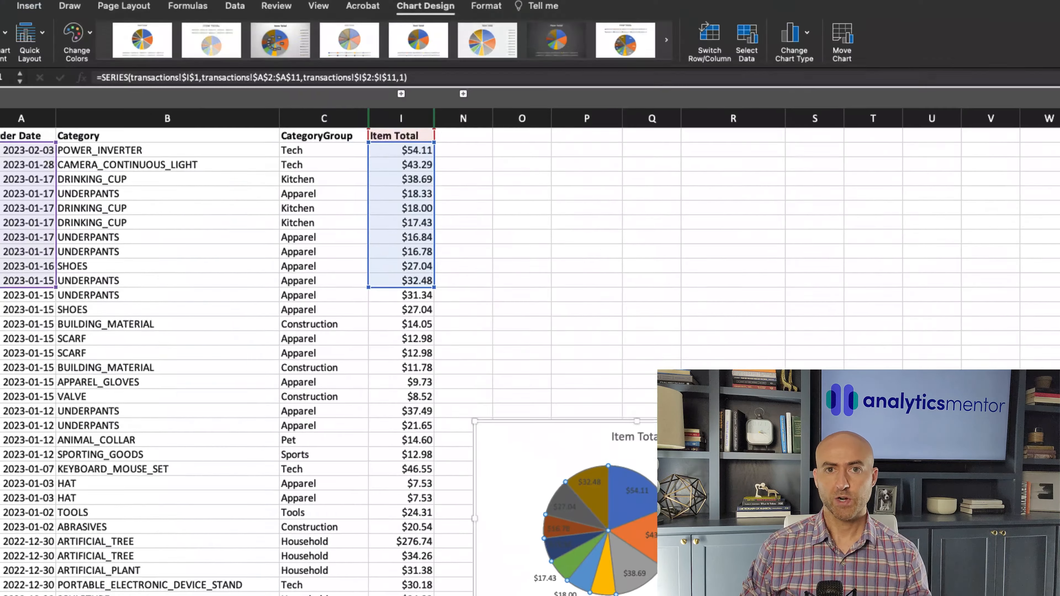
Change the Item Total pie chart to a 2-D clustered column chart.
{"action": "left_click", "coordinate": [807, 39]}
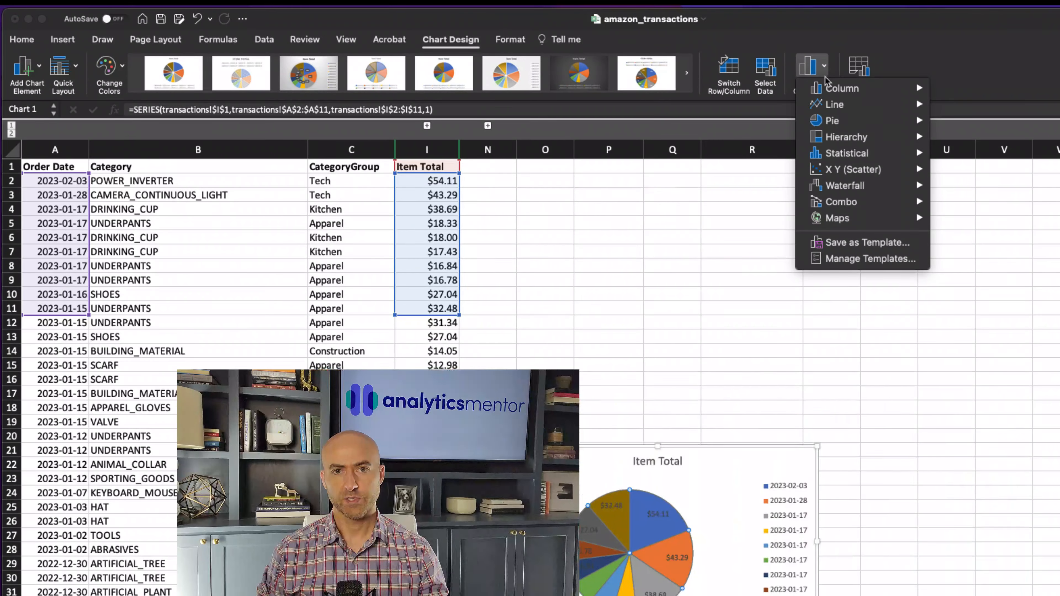
{"action": "mouse_move", "coordinate": [829, 88]}
{"action": "left_click", "coordinate": [954, 118]}
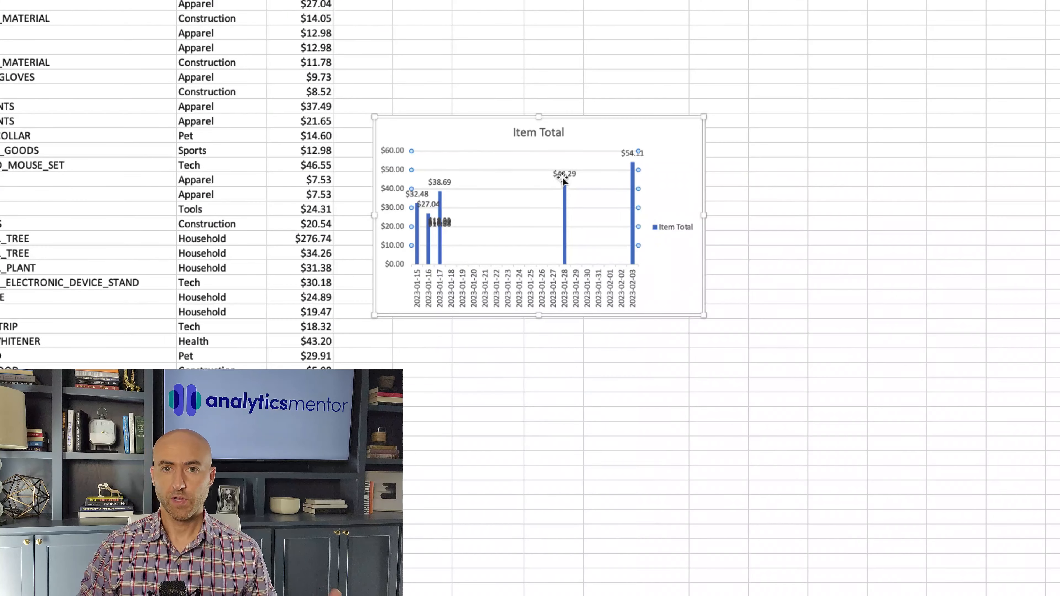
Turn off the Value option in the column chart's data label formatting and close the formatting pane.
{"action": "left_click", "coordinate": [680, 497]}
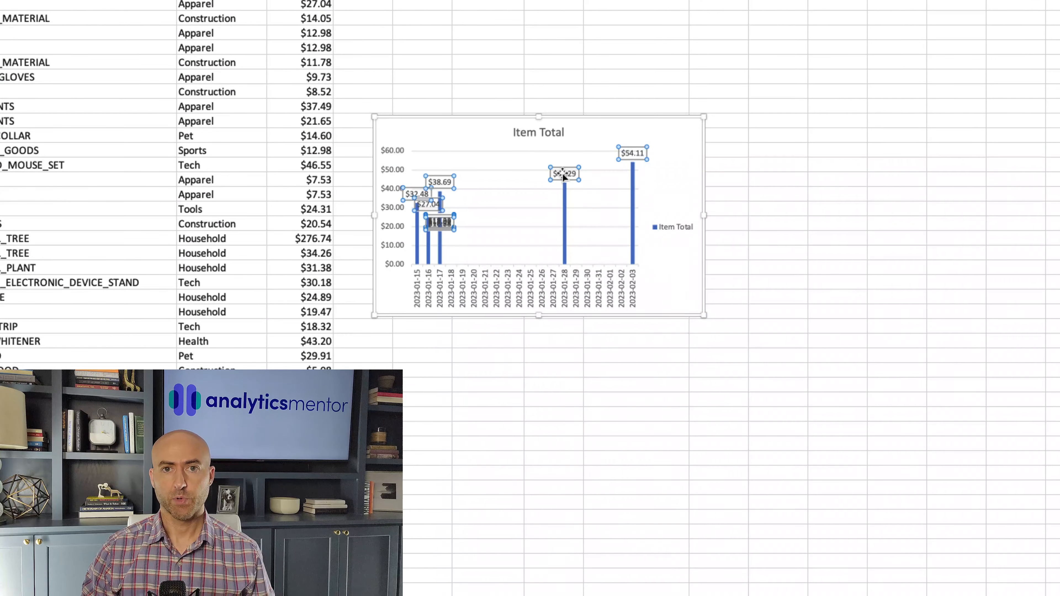
{"action": "right_click", "coordinate": [561, 173]}
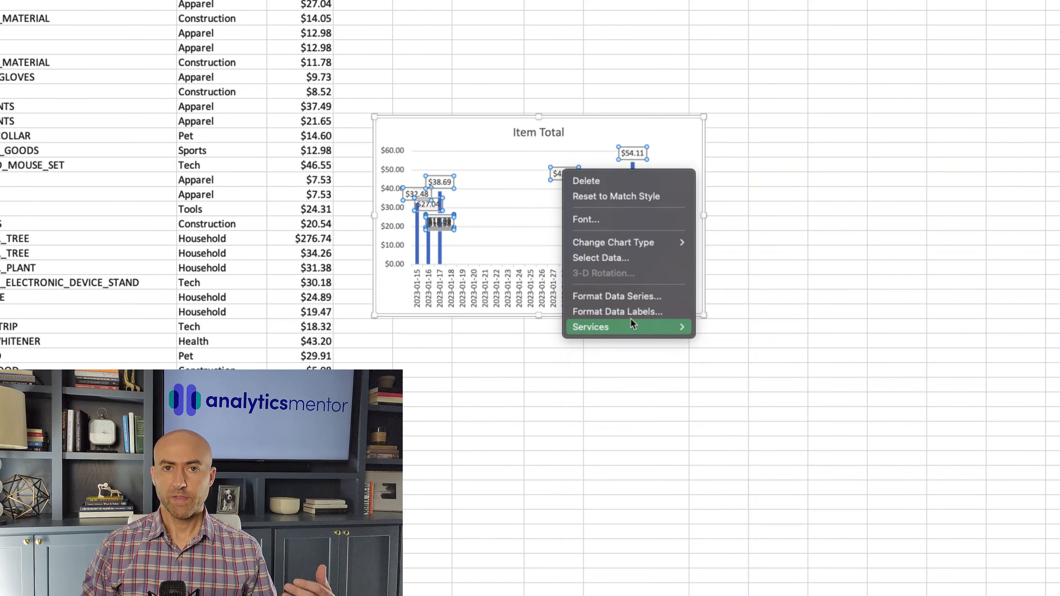
{"action": "left_click", "coordinate": [633, 312]}
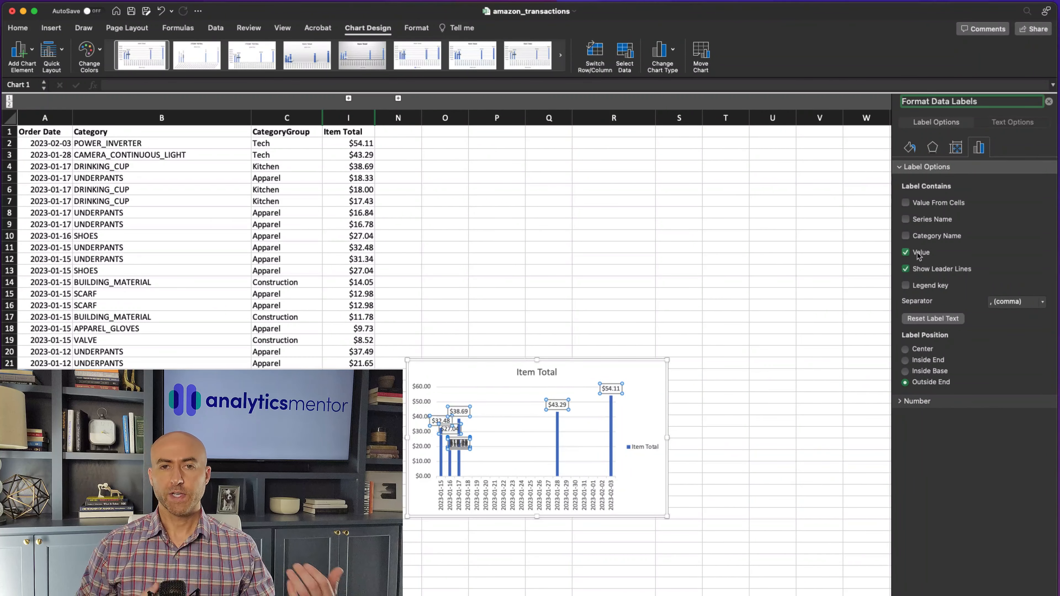
{"action": "left_click", "coordinate": [918, 253]}
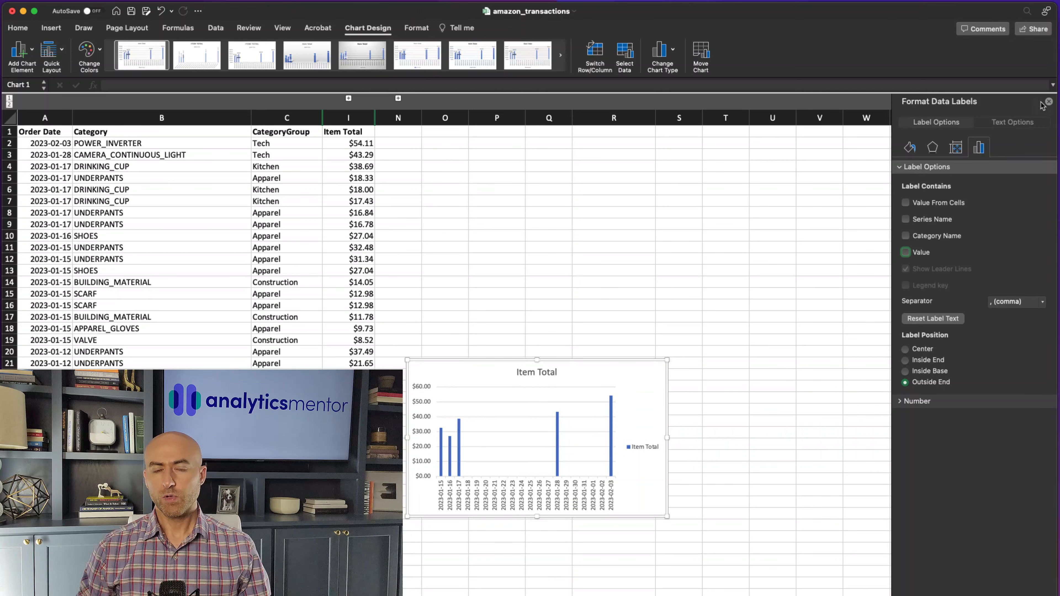
{"action": "left_click", "coordinate": [1049, 101]}
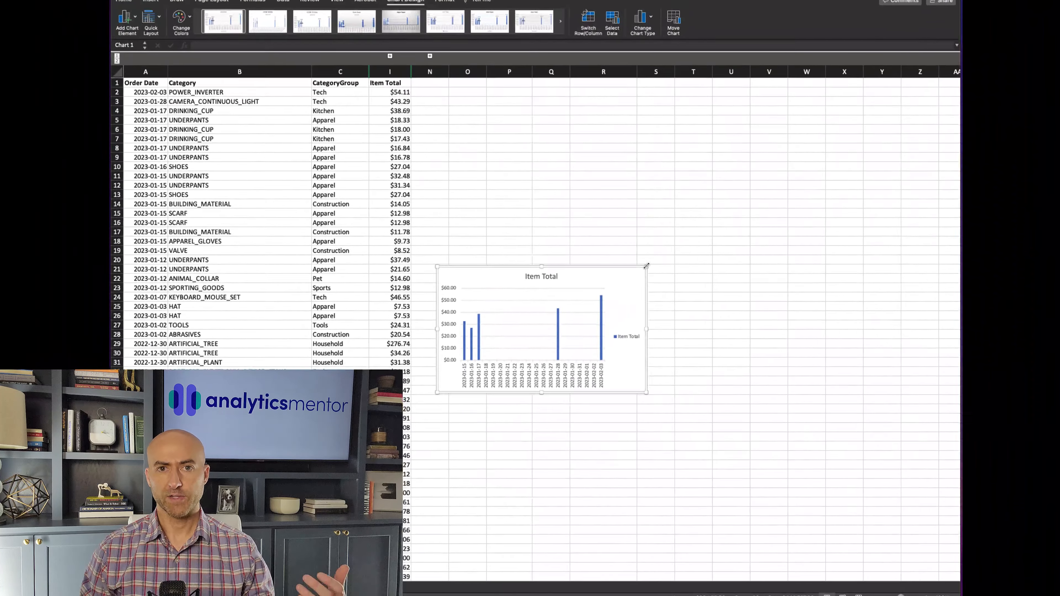
Enlarge the column chart and add primary horizontal and primary vertical axis titles to it.
{"action": "left_click_drag", "start_coordinate": [842, 119], "coordinate": [643, 131]}
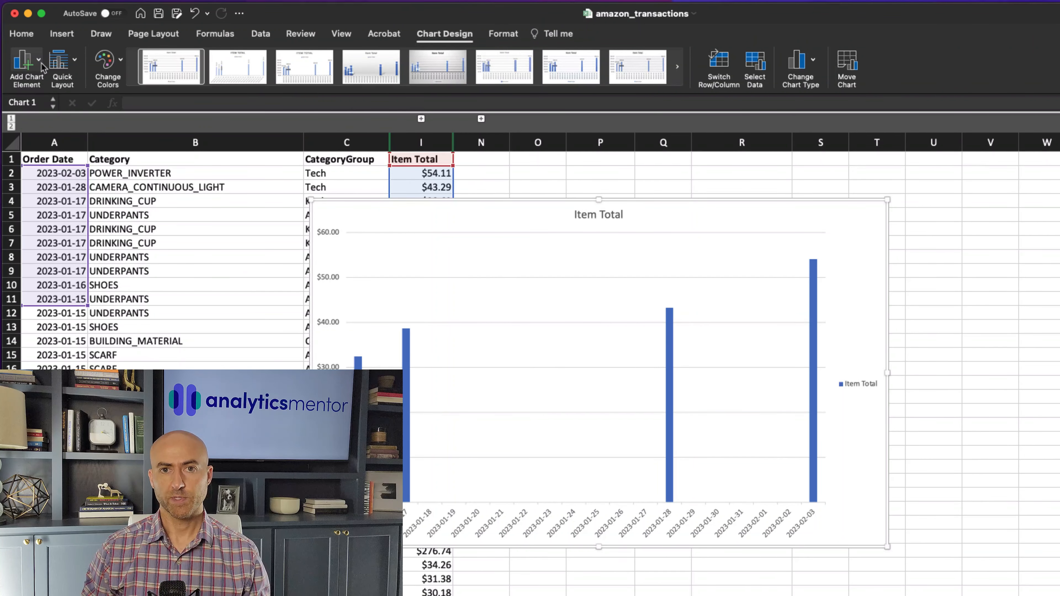
{"action": "left_click", "coordinate": [43, 67]}
{"action": "mouse_move", "coordinate": [49, 88]}
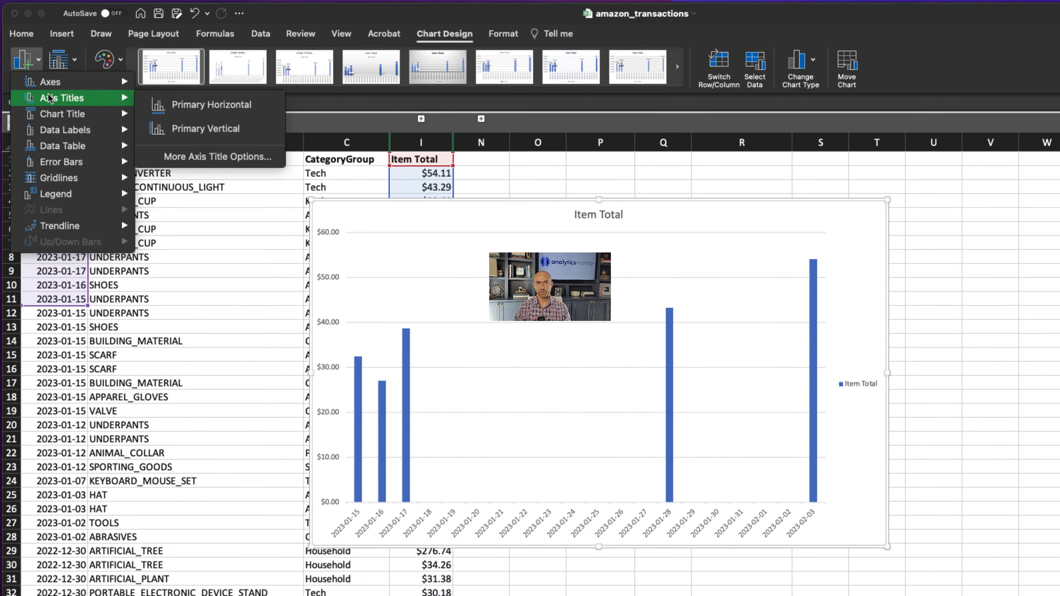
{"action": "left_click", "coordinate": [200, 104]}
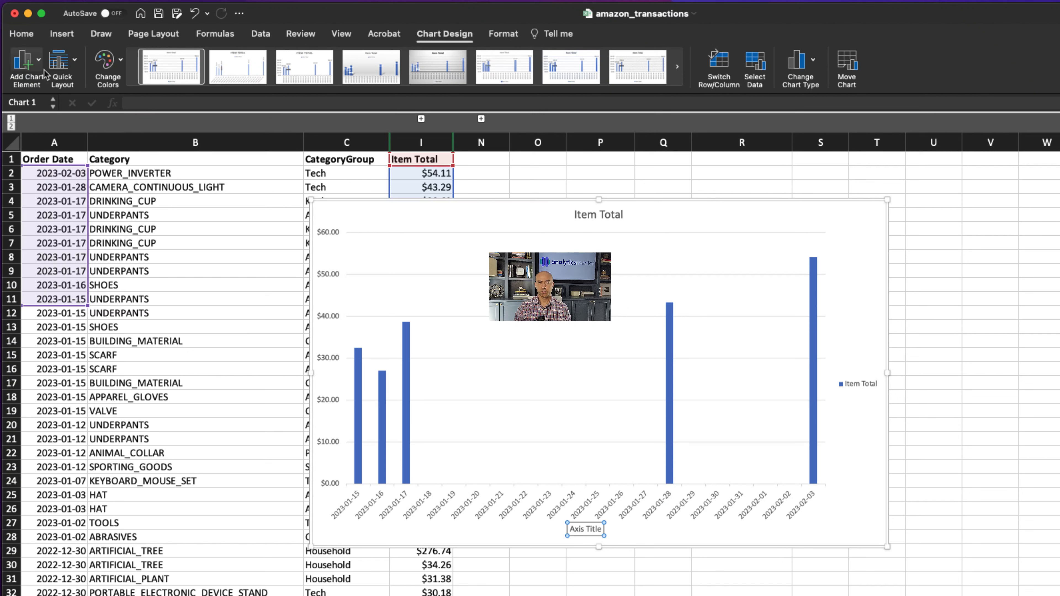
{"action": "left_click", "coordinate": [29, 63]}
{"action": "mouse_move", "coordinate": [73, 97]}
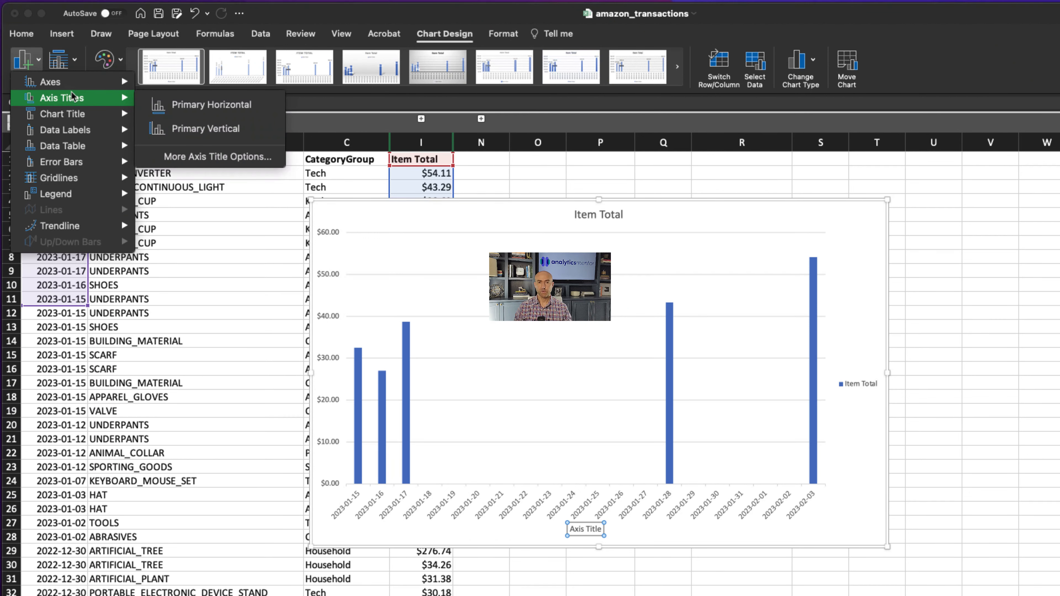
{"action": "left_click", "coordinate": [173, 128]}
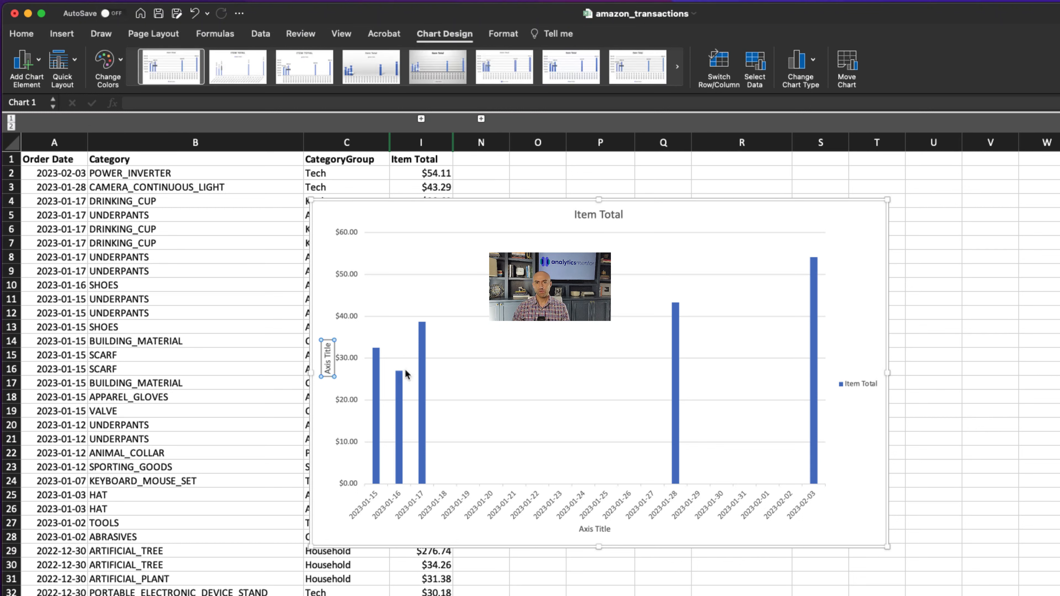
Set the chart's vertical axis title to "Total Spend ($)".
{"action": "left_click", "coordinate": [328, 360]}
{"action": "triple_click", "coordinate": [329, 363]}
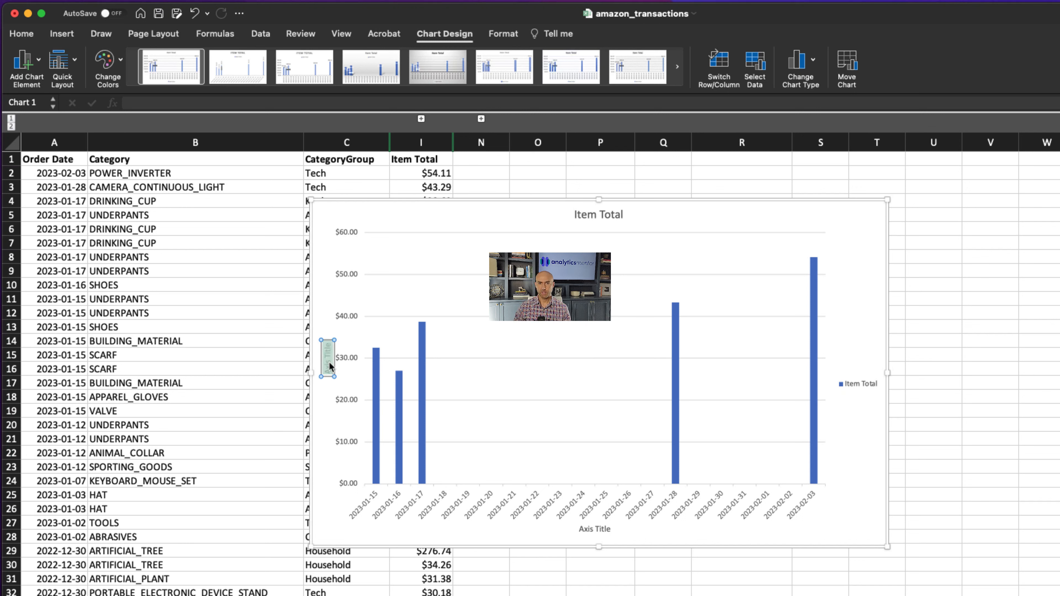
{"action": "type", "text": "Total"}
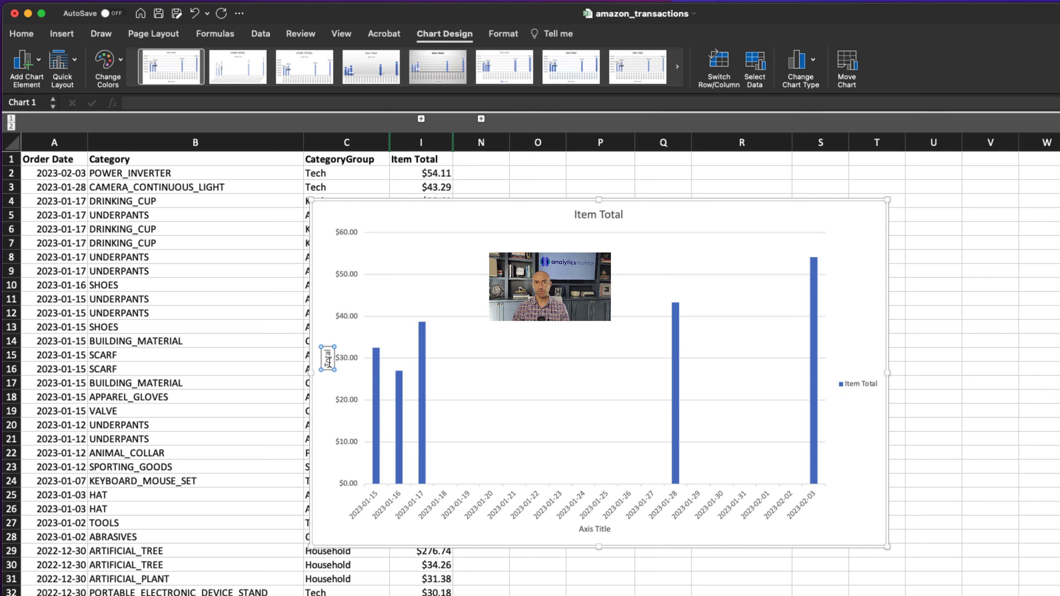
{"action": "type", "text": " Spend ($)"}
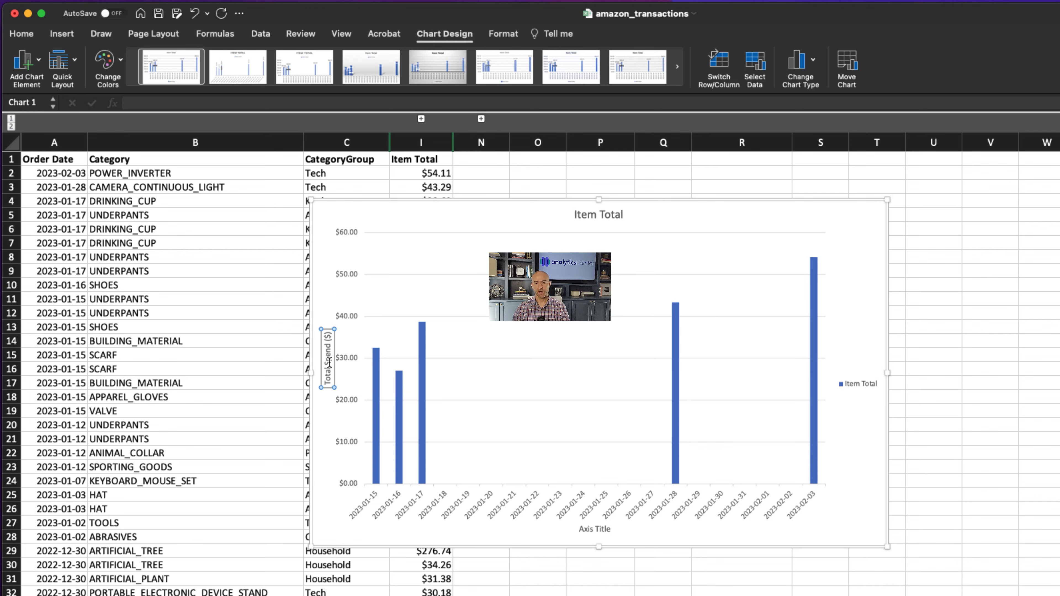
Set the column chart's horizontal axis title to "Transaction Date".
{"action": "left_click", "coordinate": [594, 528]}
{"action": "triple_click", "coordinate": [592, 530]}
{"action": "type", "text": "Transa"}
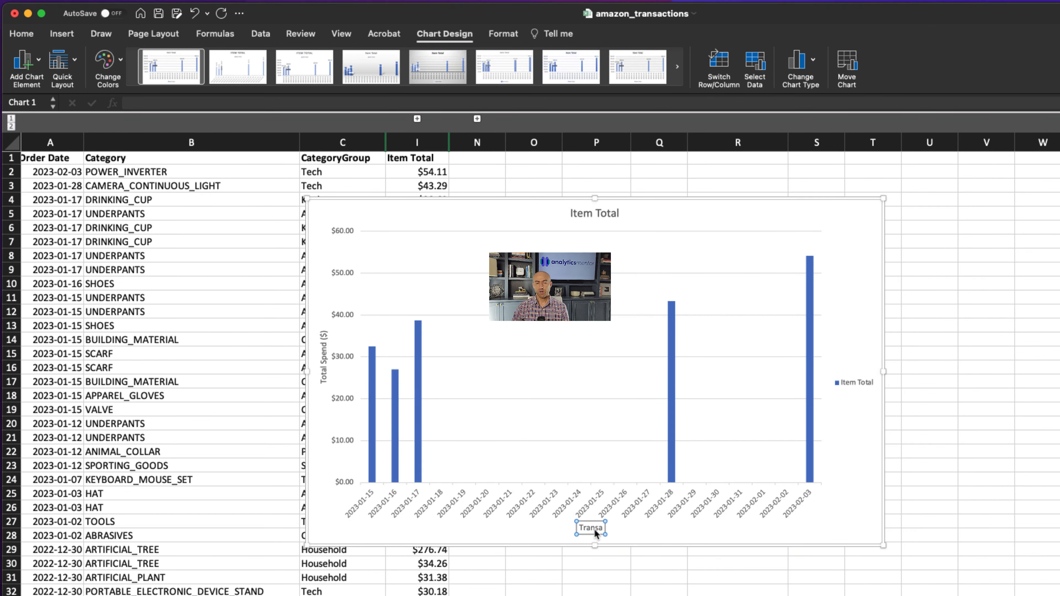
{"action": "type", "text": "ction Date"}
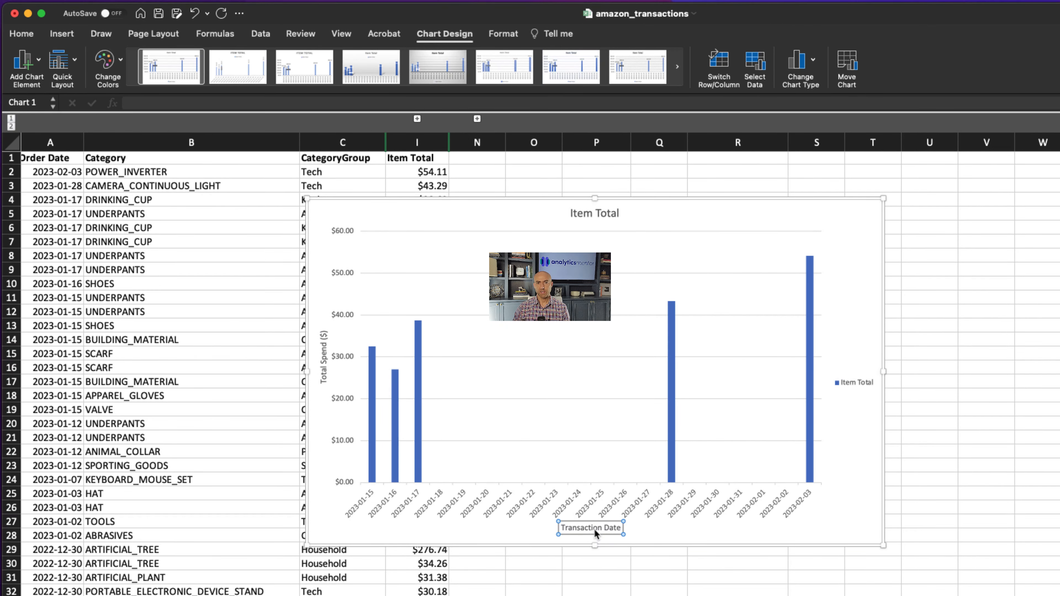
{"action": "left_click", "coordinate": [812, 532]}
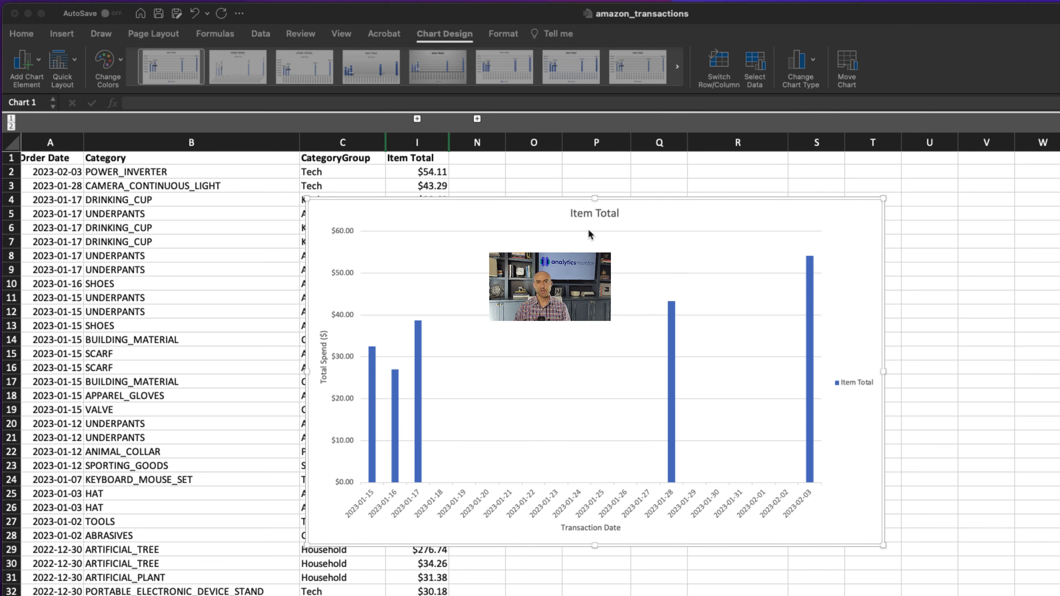
Change the chart title to "Total Spend on Amazon by Transaction Date".
{"action": "left_click", "coordinate": [592, 215]}
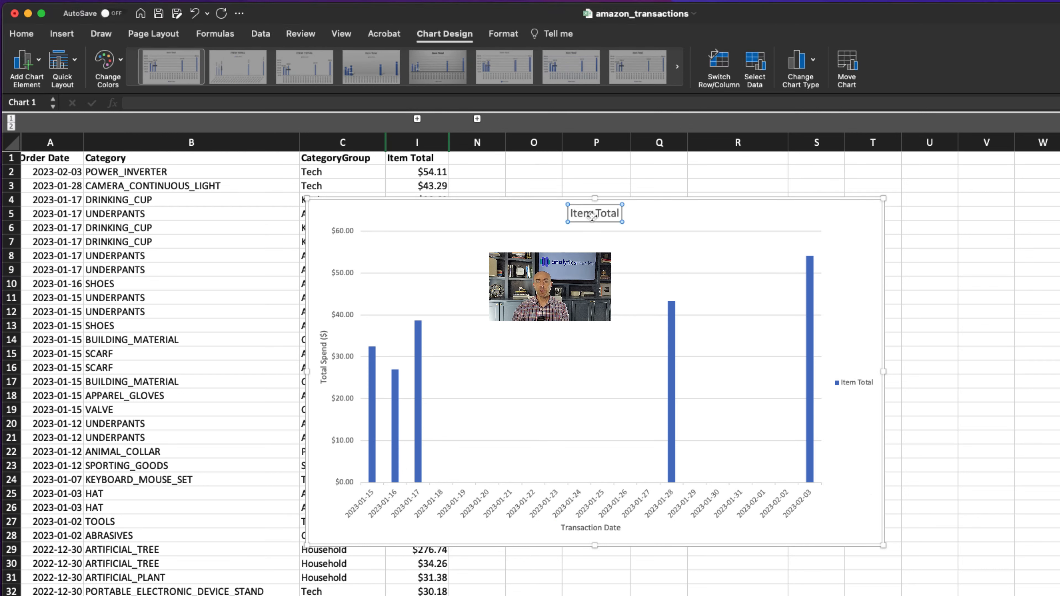
{"action": "double_click", "coordinate": [584, 214]}
{"action": "triple_click", "coordinate": [600, 213]}
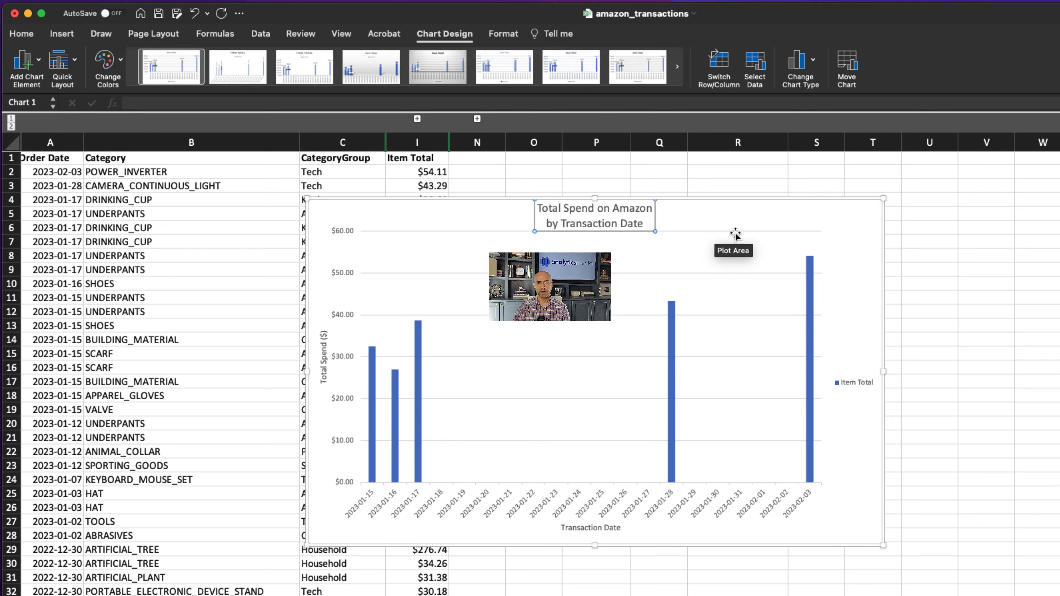
{"action": "left_click", "coordinate": [736, 224]}
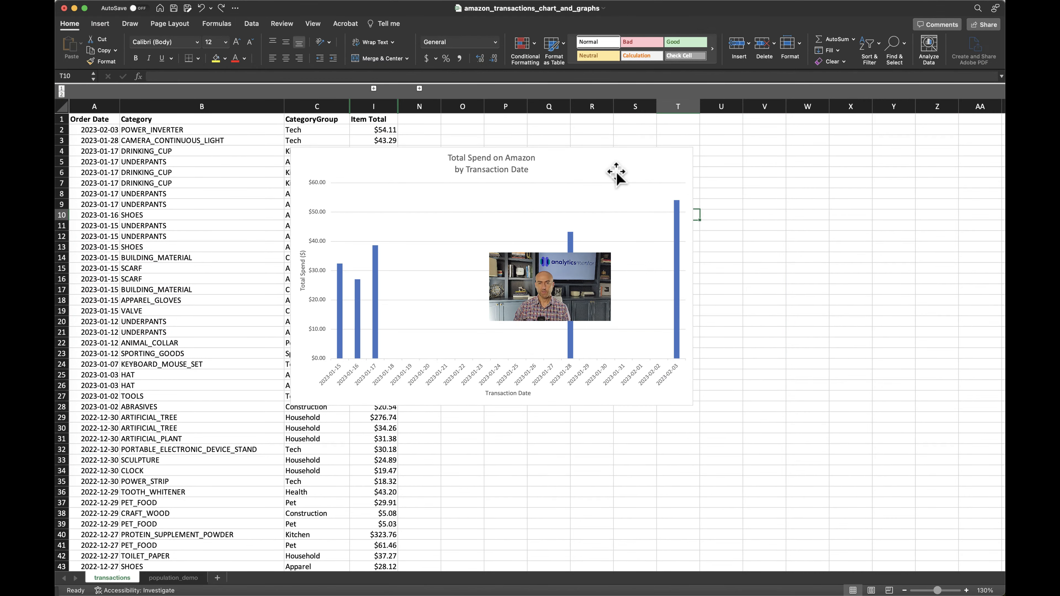
Edit the chart's source data and replace the chart data range with the full Order Date column, transactions!$A$1:$A$1390.
{"action": "right_click", "coordinate": [755, 239]}
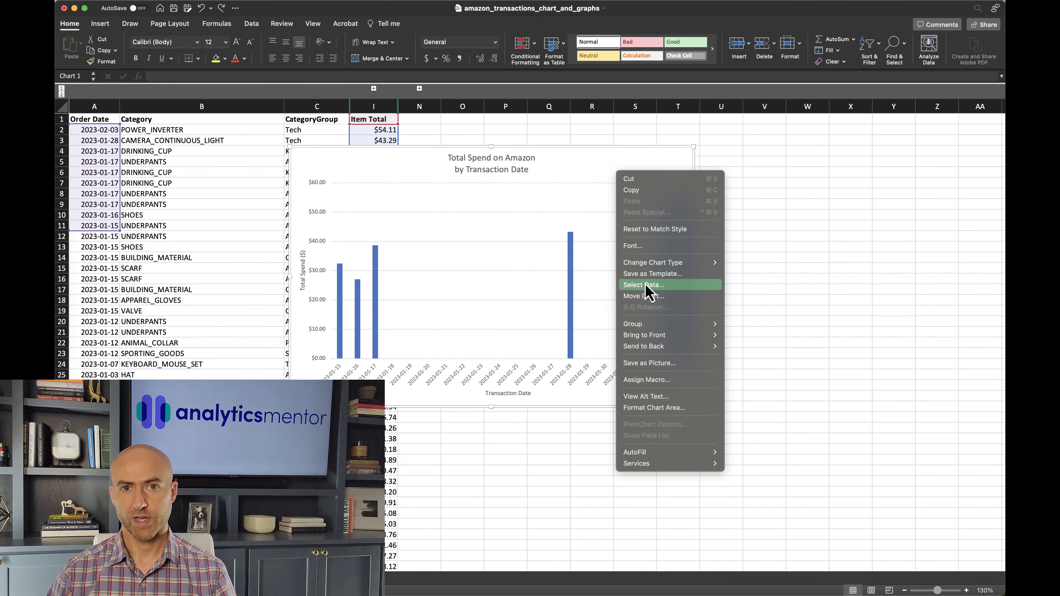
{"action": "left_click", "coordinate": [646, 285]}
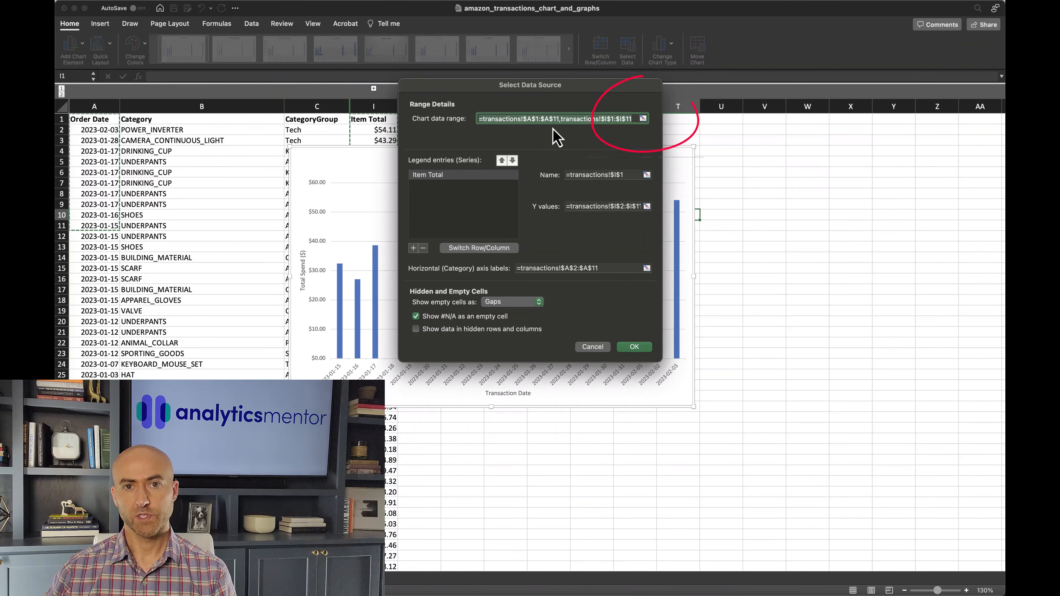
{"action": "left_click", "coordinate": [643, 119]}
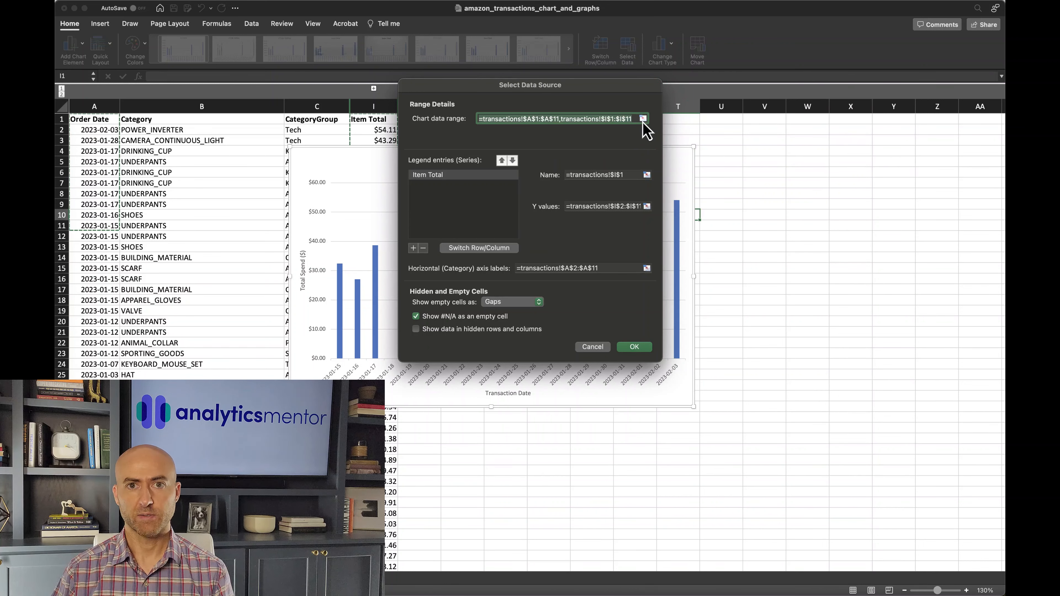
{"action": "left_click", "coordinate": [113, 120]}
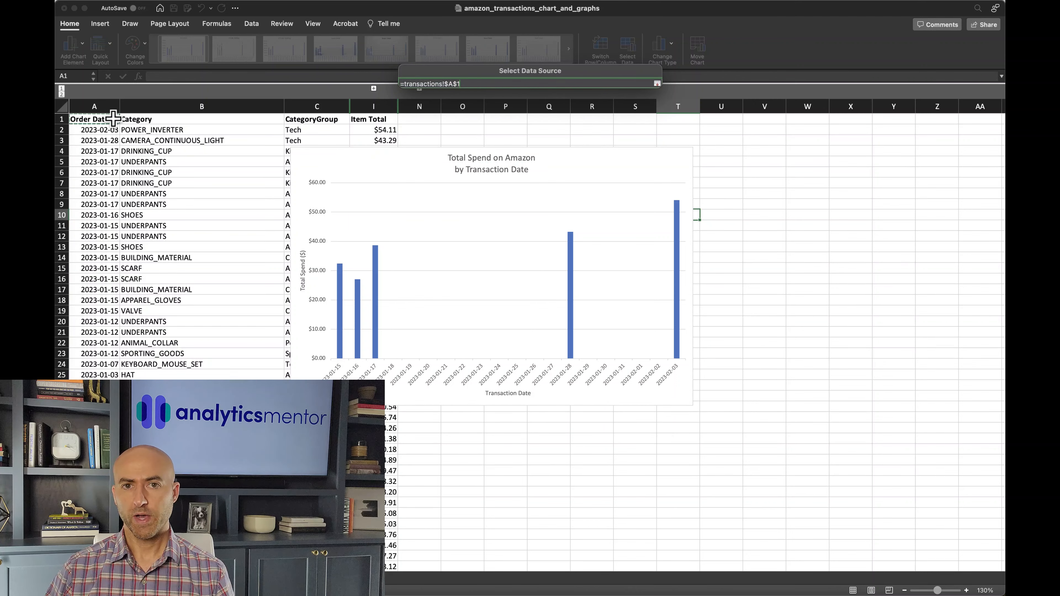
{"action": "key", "text": "super+shift+Down"}
{"action": "type", "text": ","}
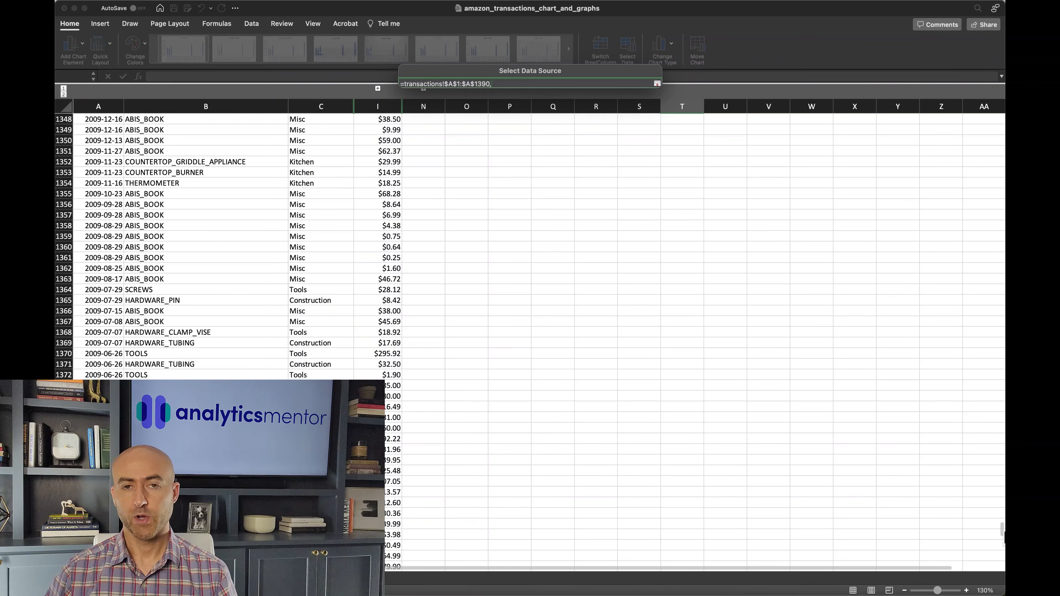
Add the full Item Total column, transactions!$I$1:$I$1390, to the chart data range and apply the new data source.
{"action": "left_click_drag", "start_coordinate": [1002, 529], "coordinate": [1002, 122]}
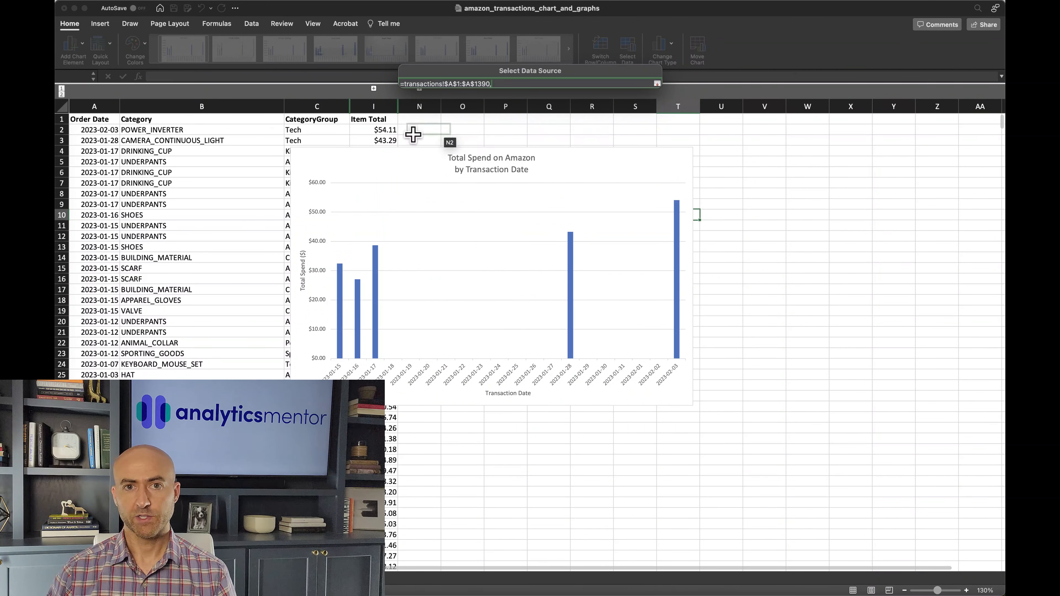
{"action": "left_click", "coordinate": [383, 121]}
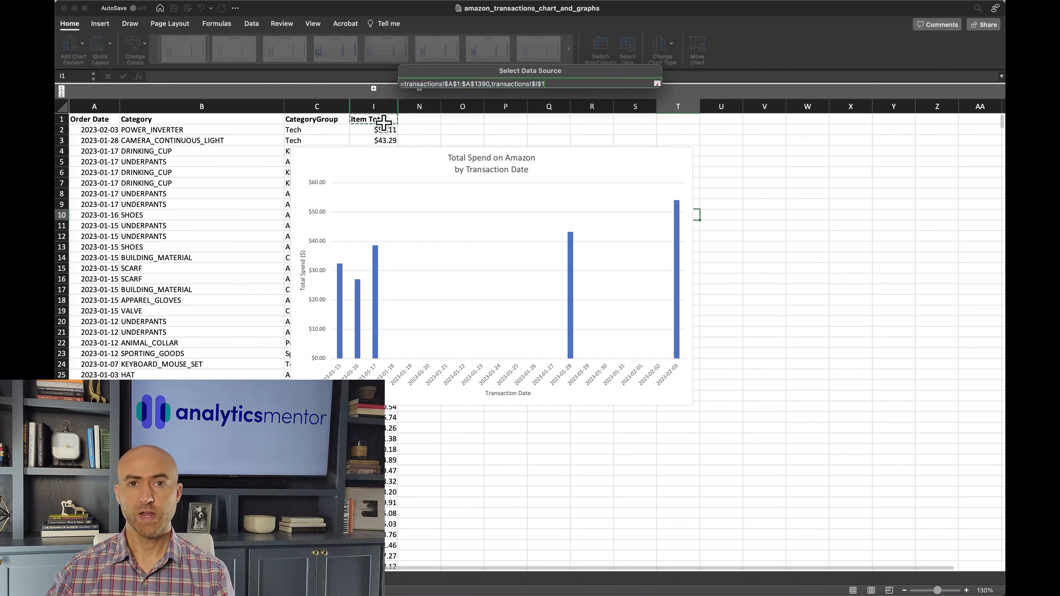
{"action": "key", "text": "ctrl+shift+Down"}
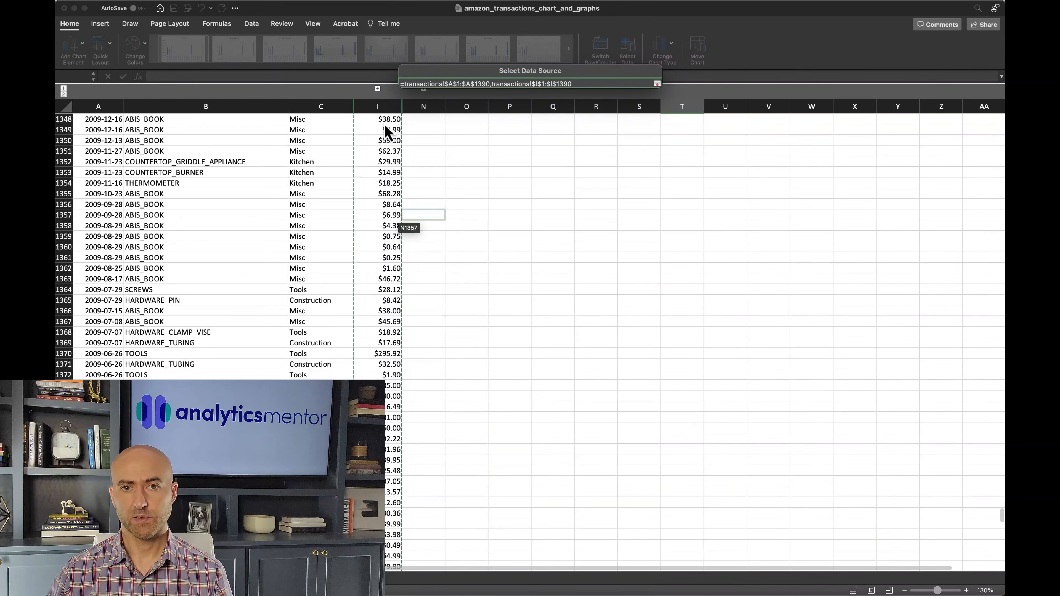
{"action": "key", "text": "Return"}
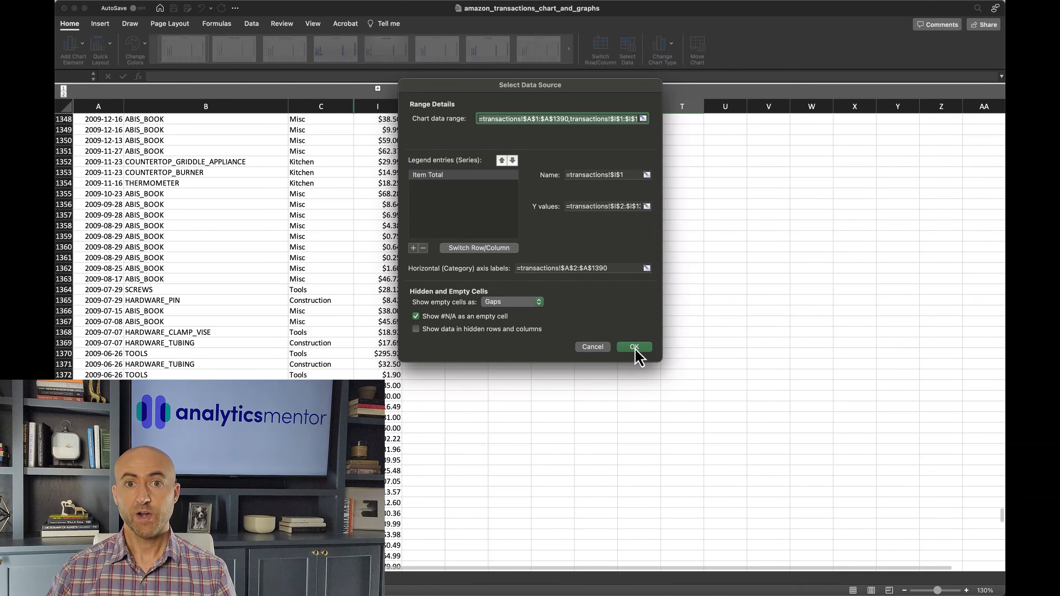
{"action": "left_click", "coordinate": [633, 346]}
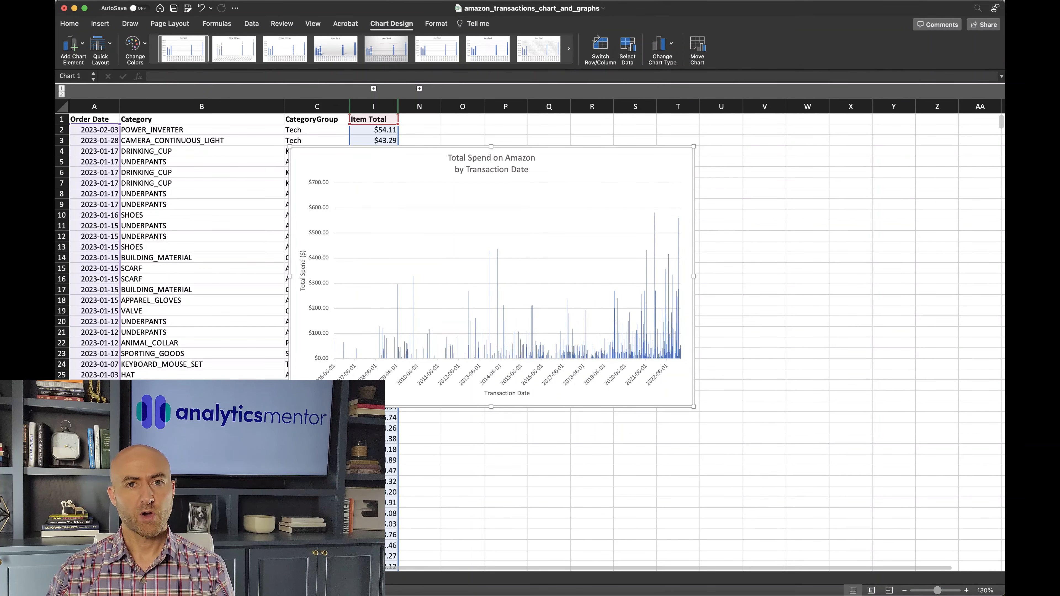